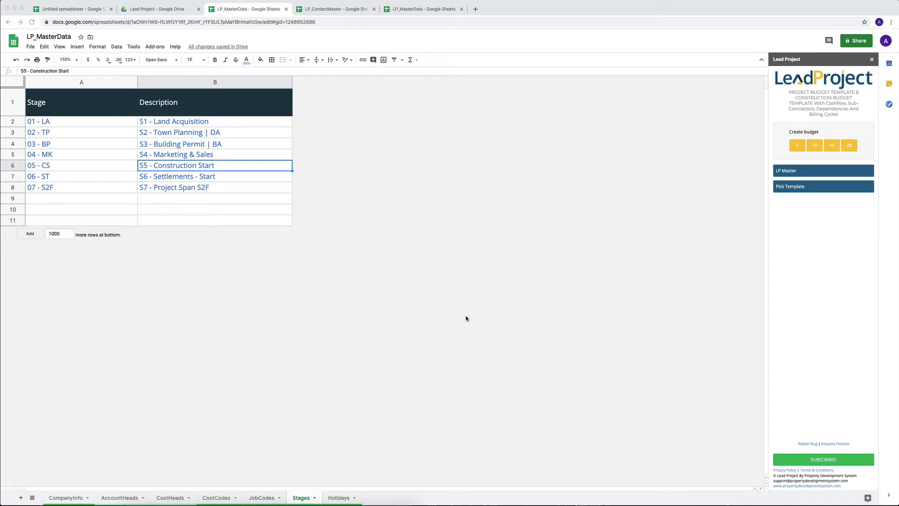
- Examine the stage codes and their descriptions in the Stages sheet, including the 05 - CS construction start entry
click(69, 199)
drag(86, 123, 284, 211)
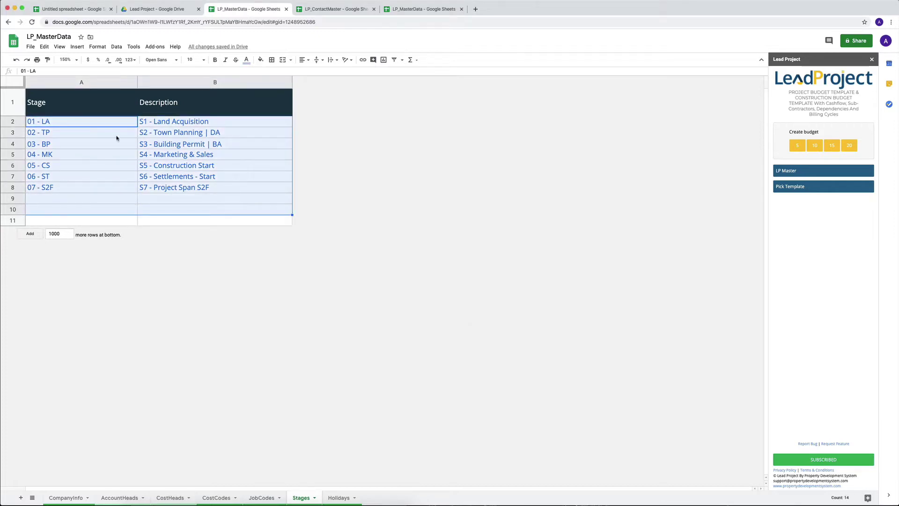
click(91, 140)
drag(59, 123, 211, 210)
key(Left)
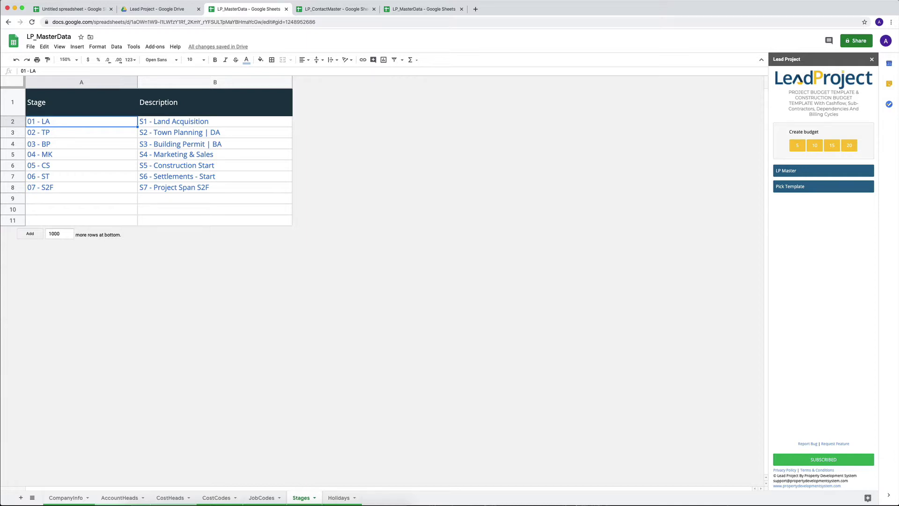
drag(187, 123, 180, 188)
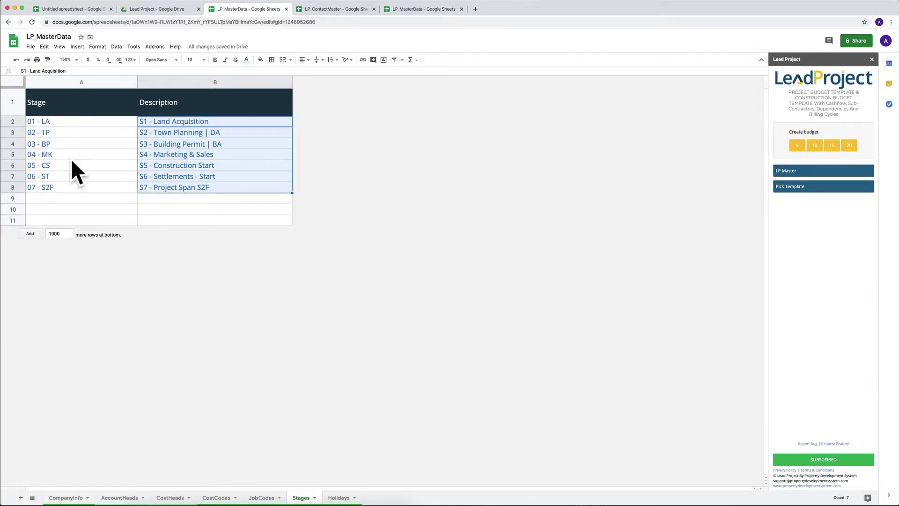
drag(49, 121, 57, 187)
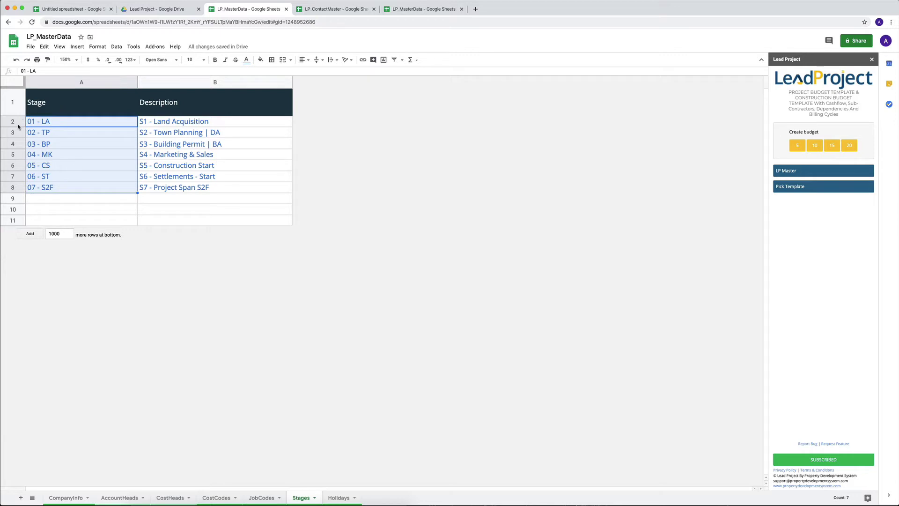
click(88, 85)
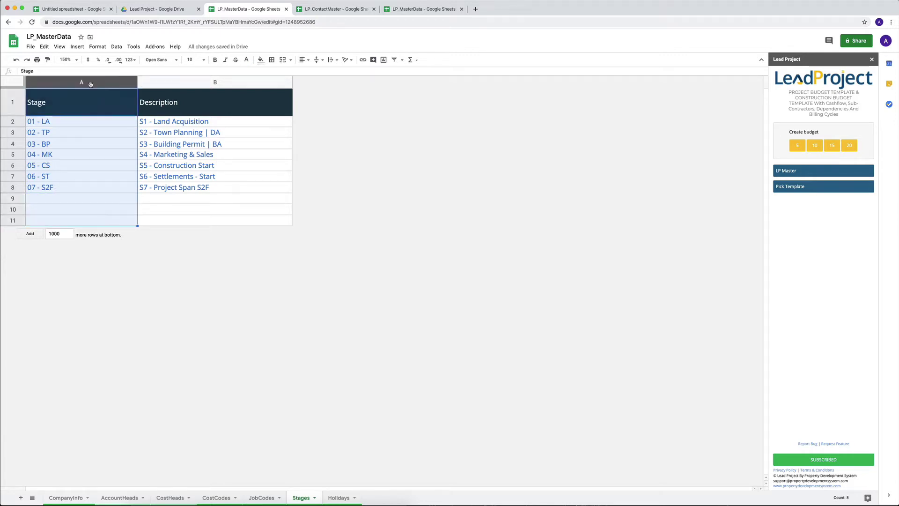
click(61, 144)
click(62, 125)
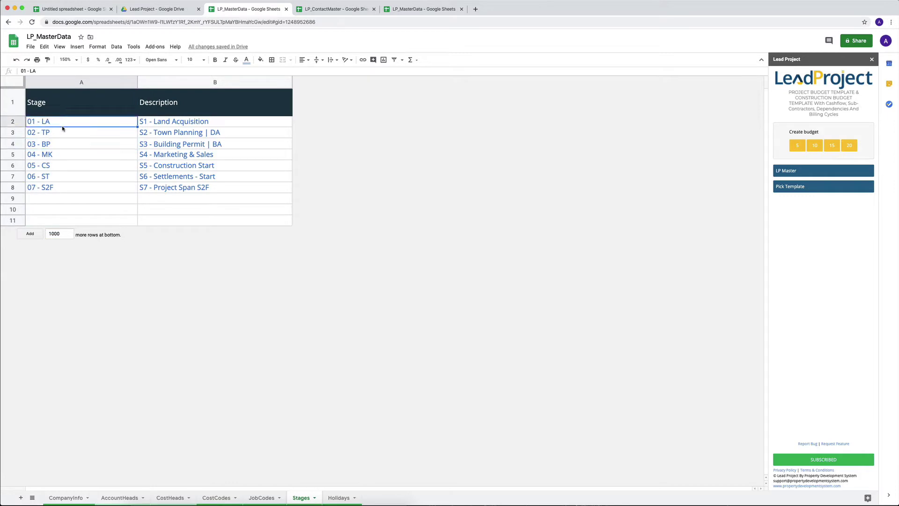
click(58, 166)
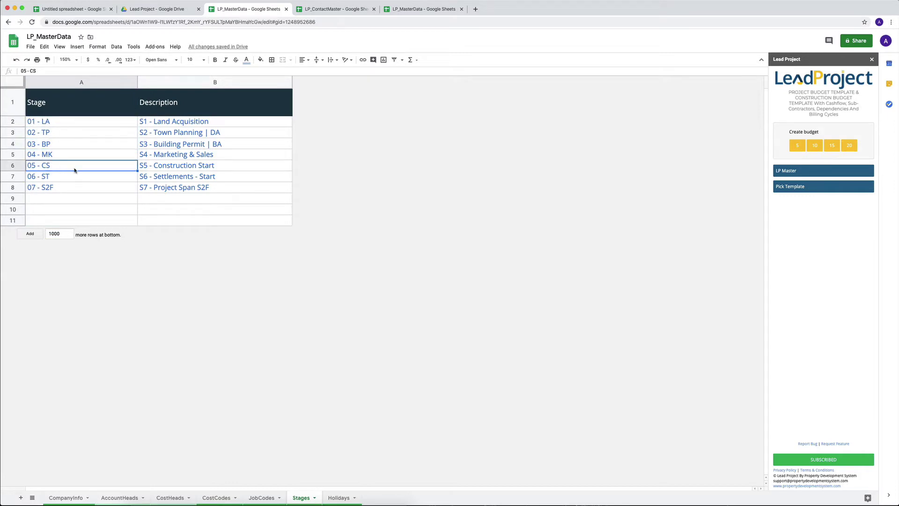
click(192, 168)
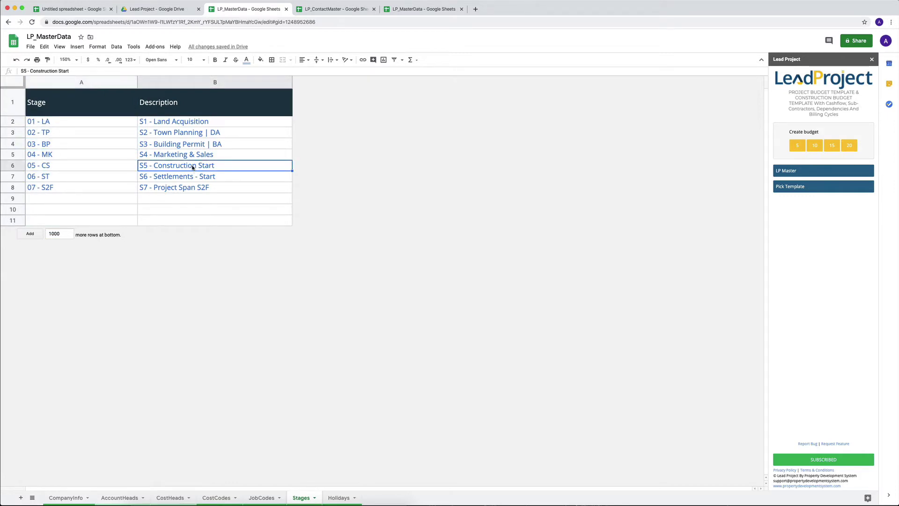
- Open the Holidays sheet and look at the Christmas dates listed there
click(339, 497)
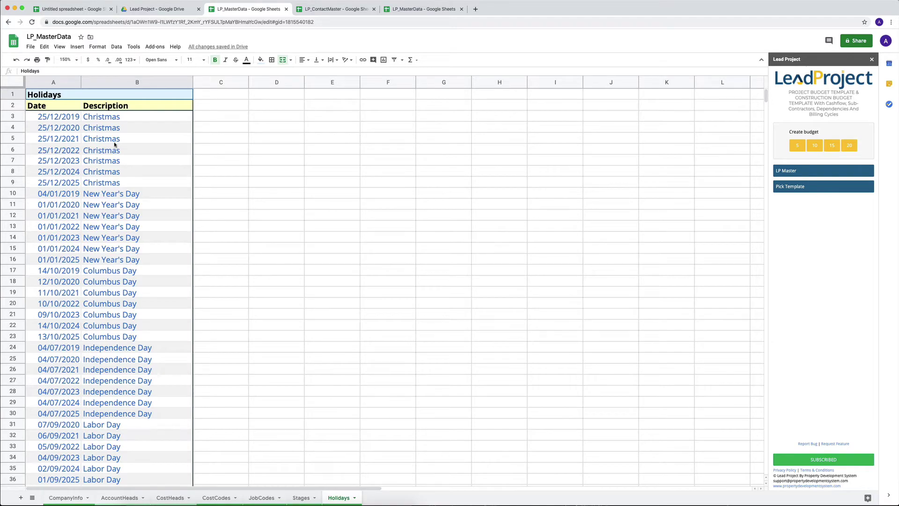
click(47, 143)
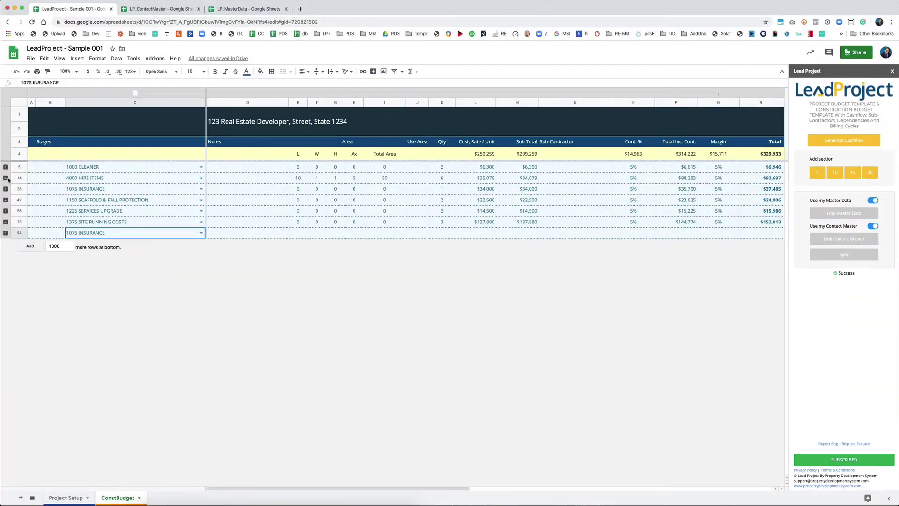
- Expand the 4000 HIRE ITEMS section in the sample project's ConstBudget sheet and set the sheet zoom to 150%
click(5, 178)
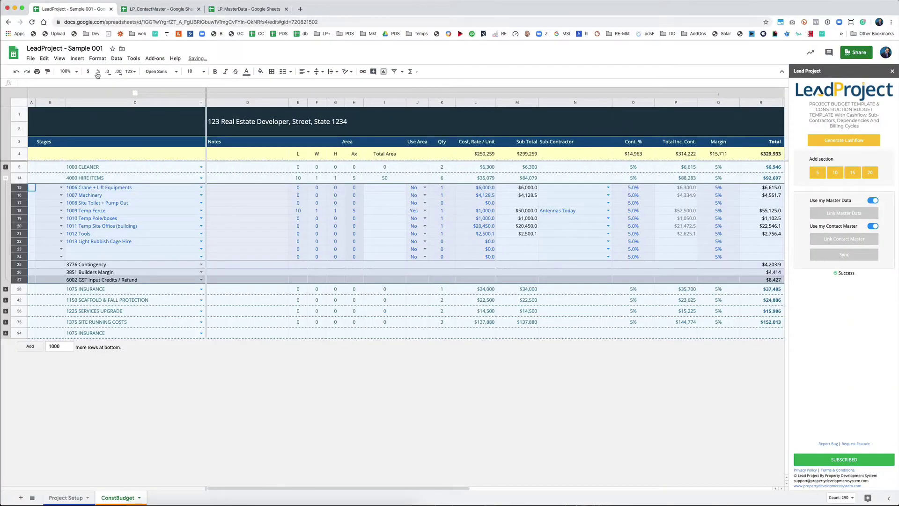
click(65, 71)
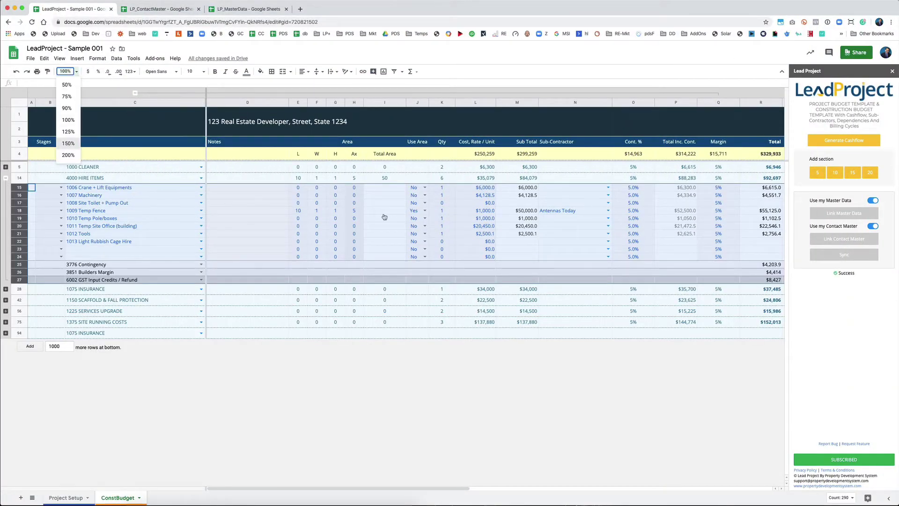
click(69, 144)
scroll(575, 291, right, 10)
scroll(574, 291, right, 10)
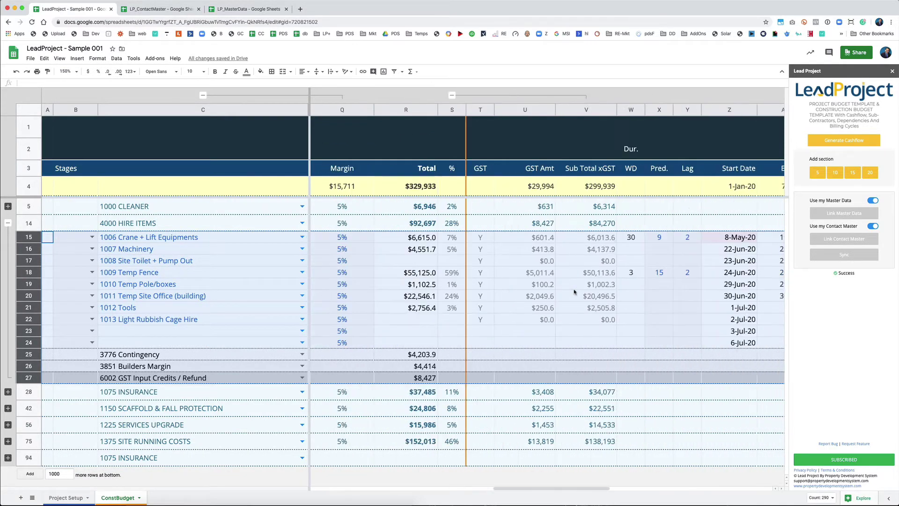
- Check the start date, working-day duration and predecessor of the 1009 Temp Fence item
click(505, 275)
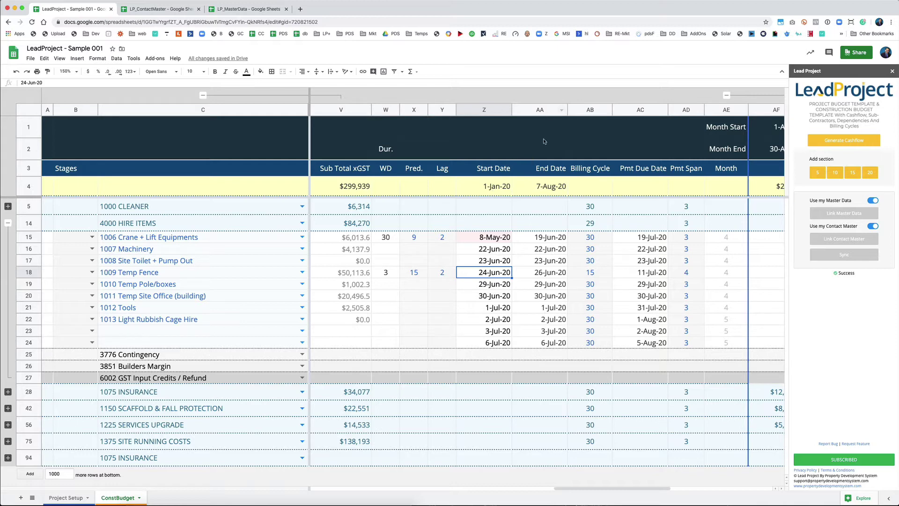
click(386, 109)
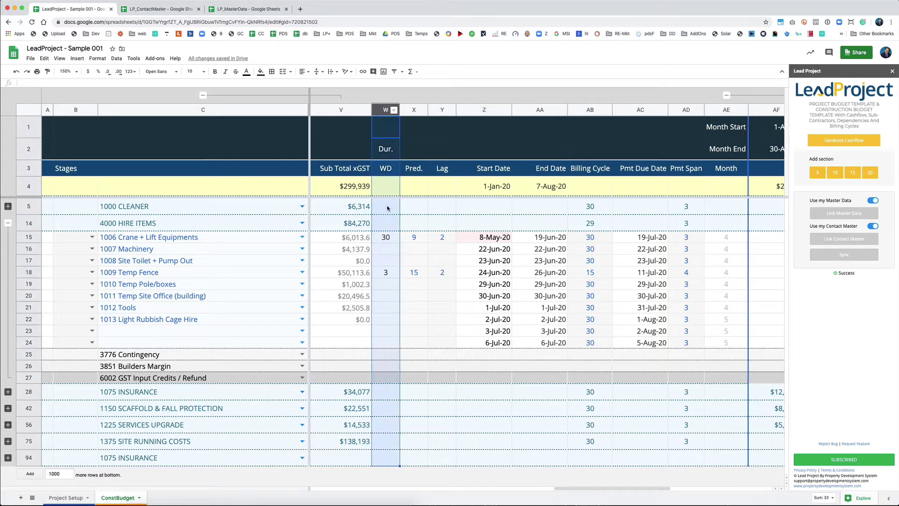
click(384, 271)
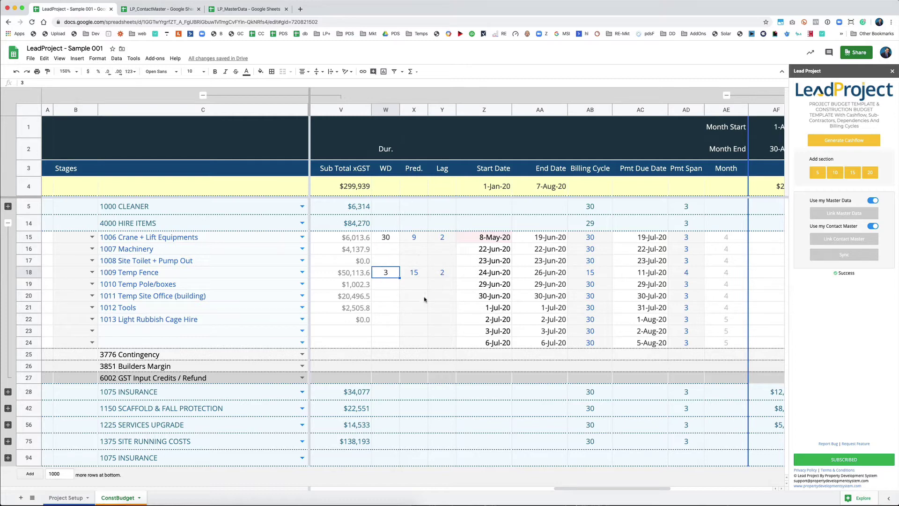
click(416, 282)
click(420, 273)
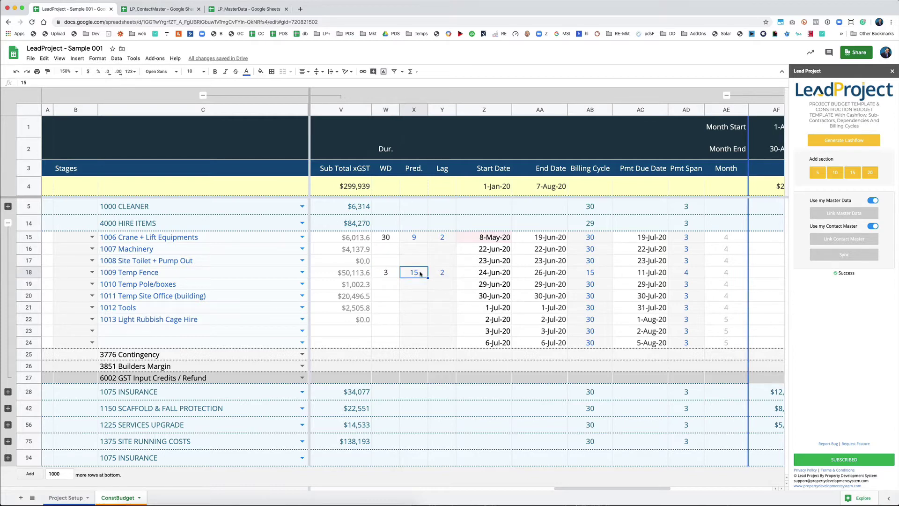
- Expand the 1000 CLEANER section and review its row numbering alongside the lag of the 1009 Temp Fence item
click(7, 205)
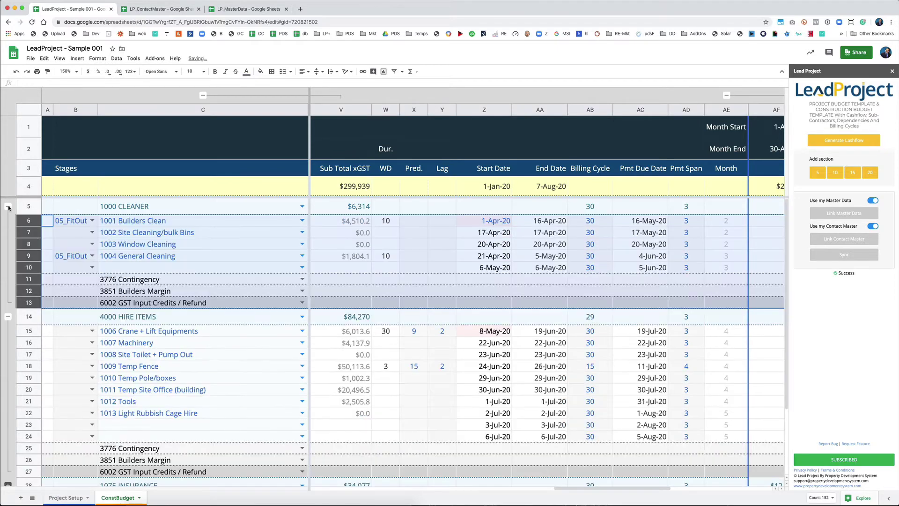
click(39, 233)
click(38, 232)
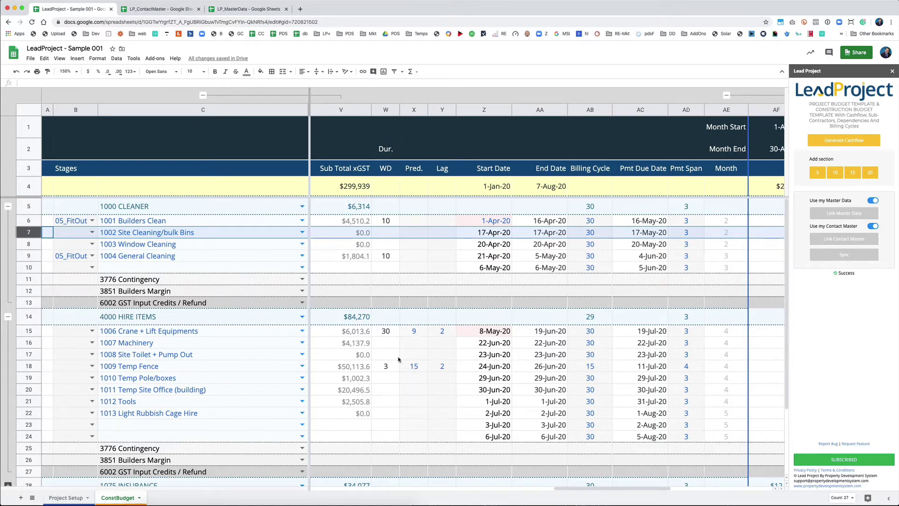
click(442, 366)
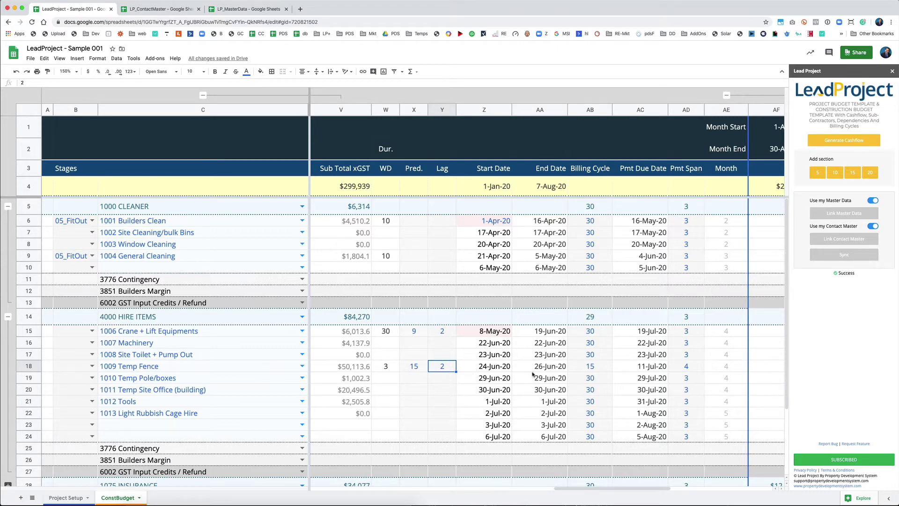
scroll(522, 372, left, 2)
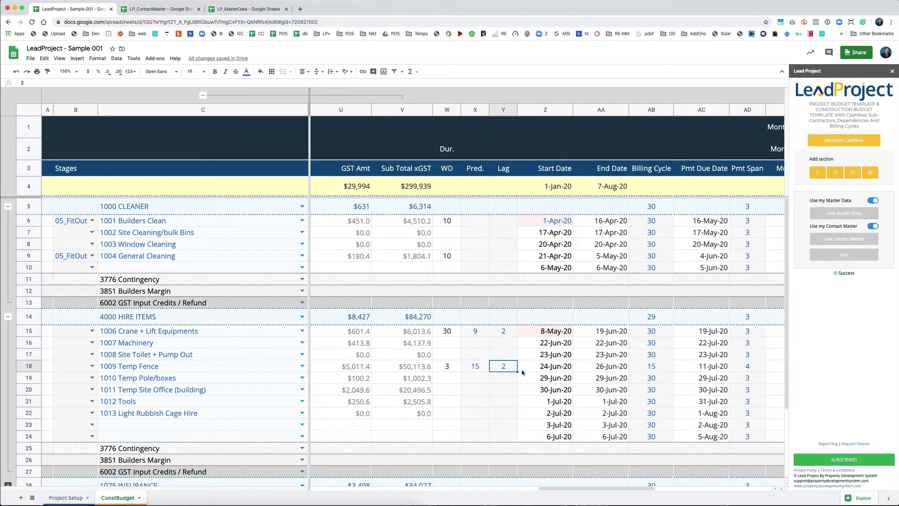
- Review how the Temp Fence item's duration, predecessor and lag relate to its start date
click(526, 368)
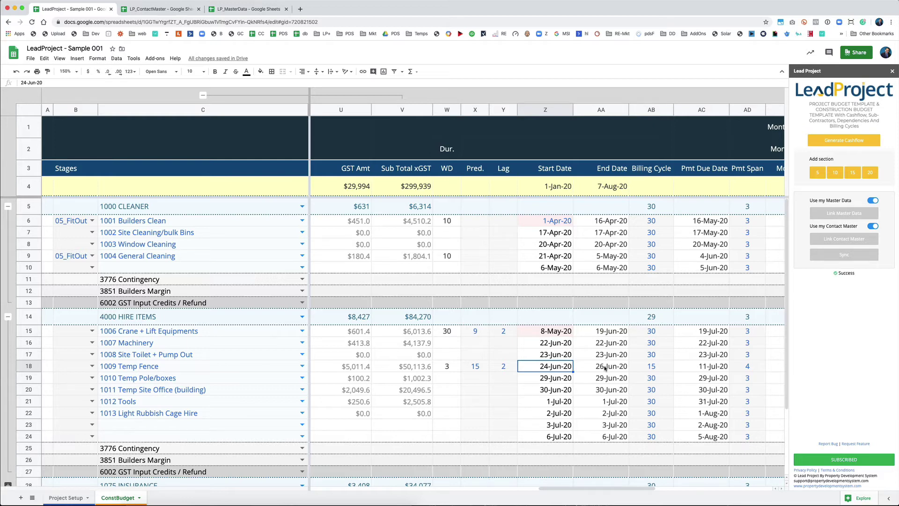
click(451, 368)
click(481, 368)
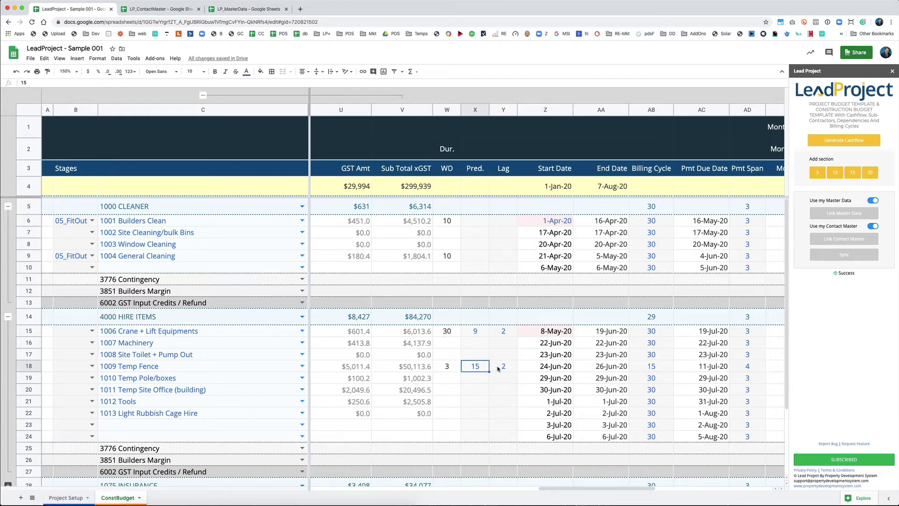
click(499, 367)
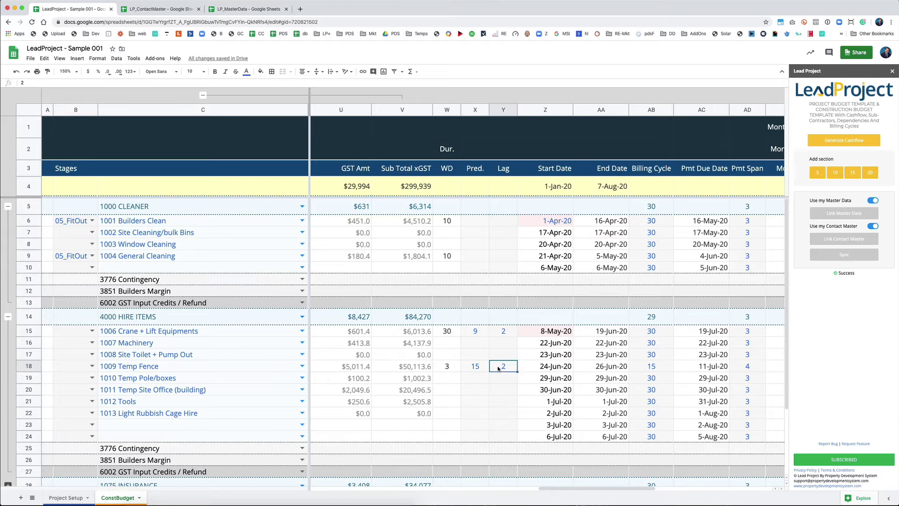
click(443, 368)
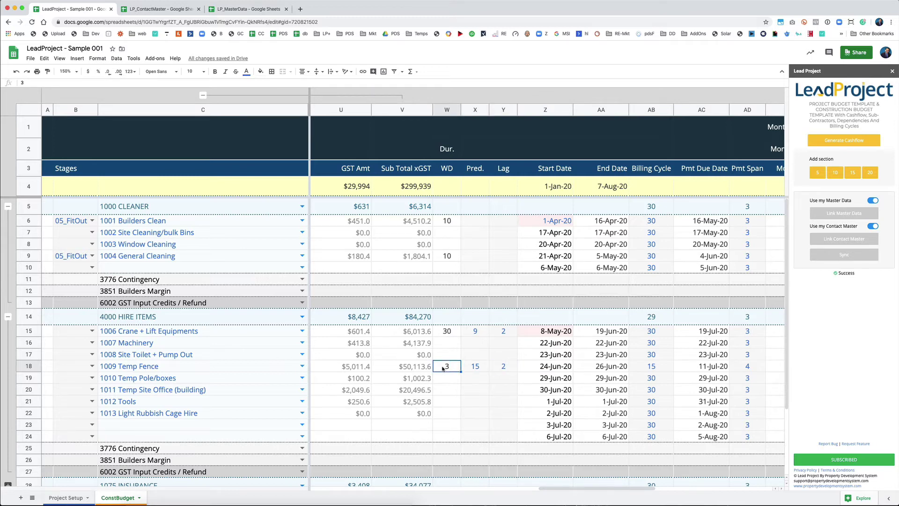
click(521, 370)
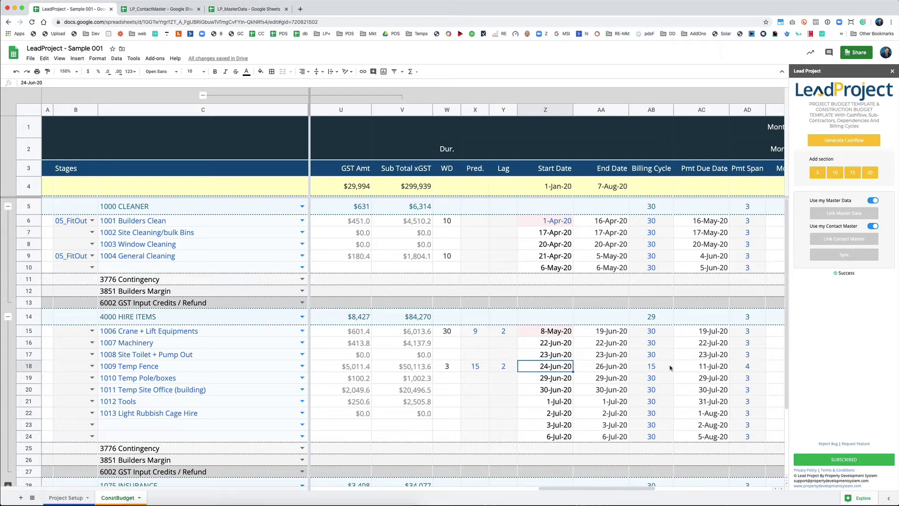
- Examine the Temp Fence item's billing cycle, payment due date and payment span against the monthly cashflow columns
click(655, 367)
scroll(657, 367, right, 2)
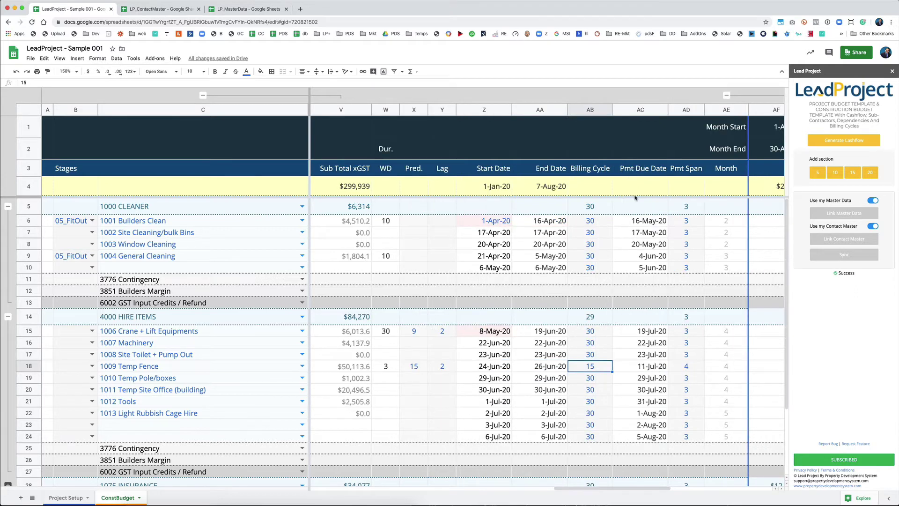
click(638, 364)
click(690, 368)
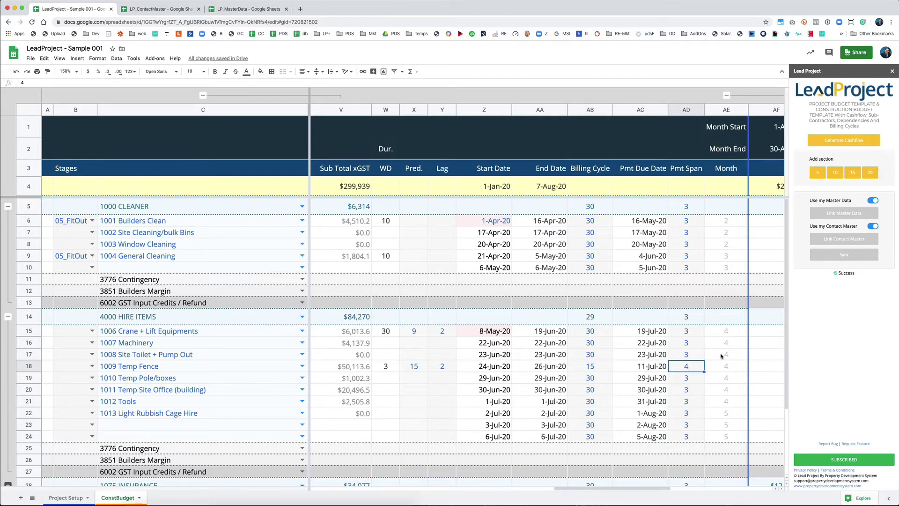
scroll(721, 356, right, 10)
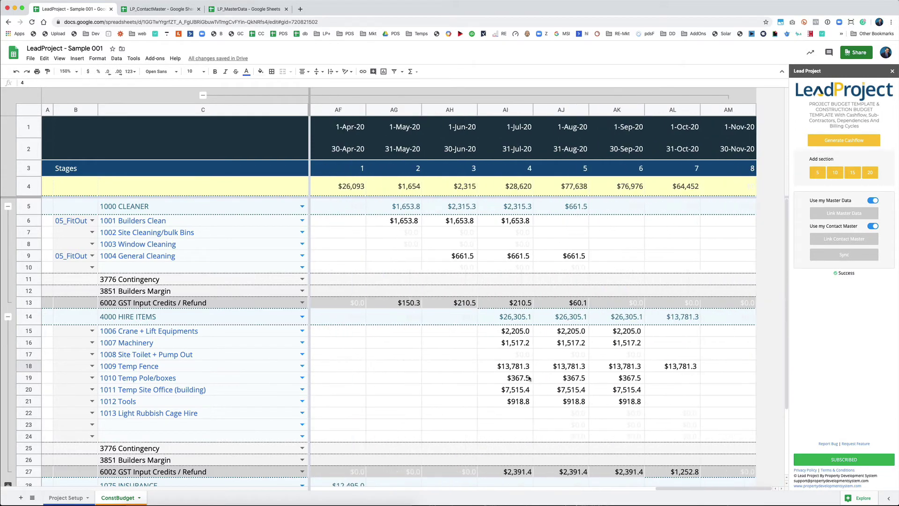
scroll(715, 351, left, 15)
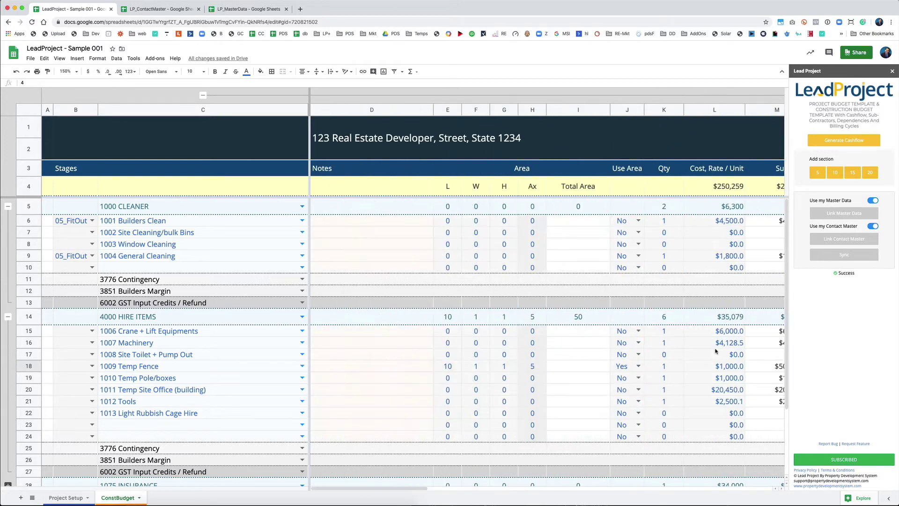
- Switch to the LP_MasterData window with the Holidays sheet and left-align the Date and Description columns
click(257, 14)
key(ctrl+Up)
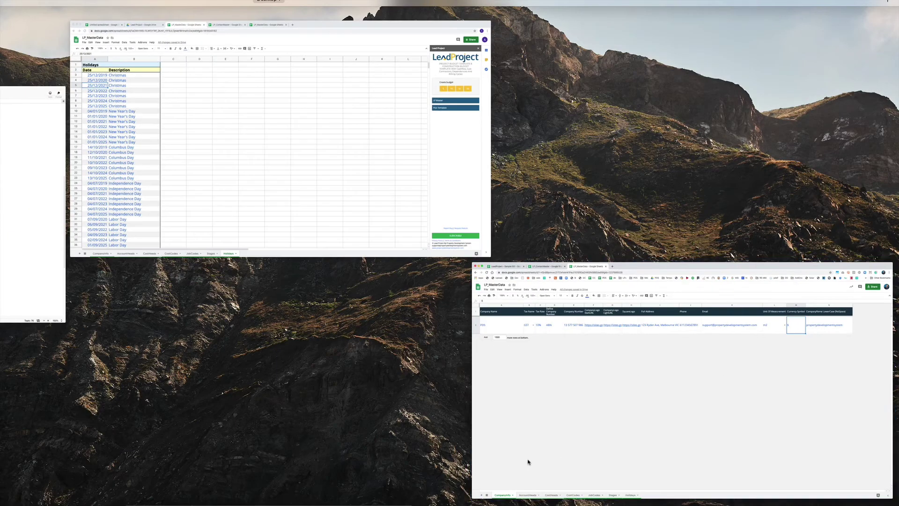
click(313, 227)
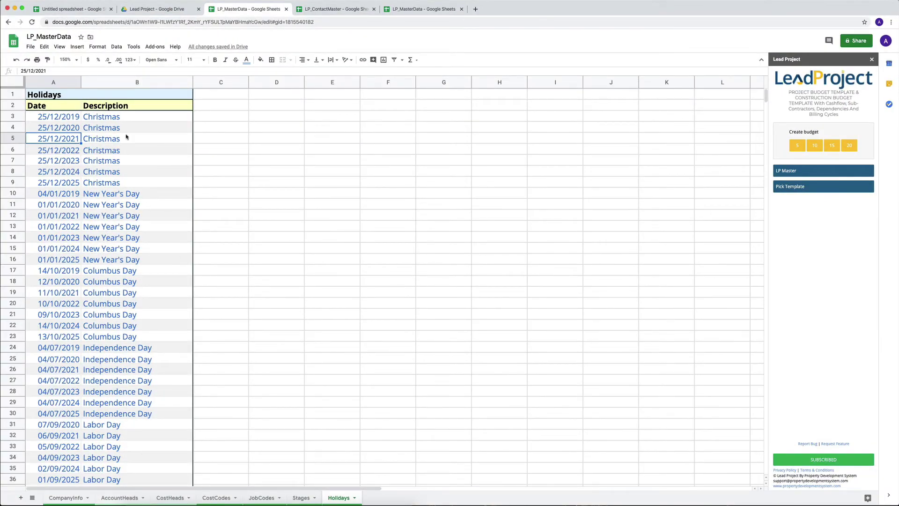
drag(55, 84, 105, 84)
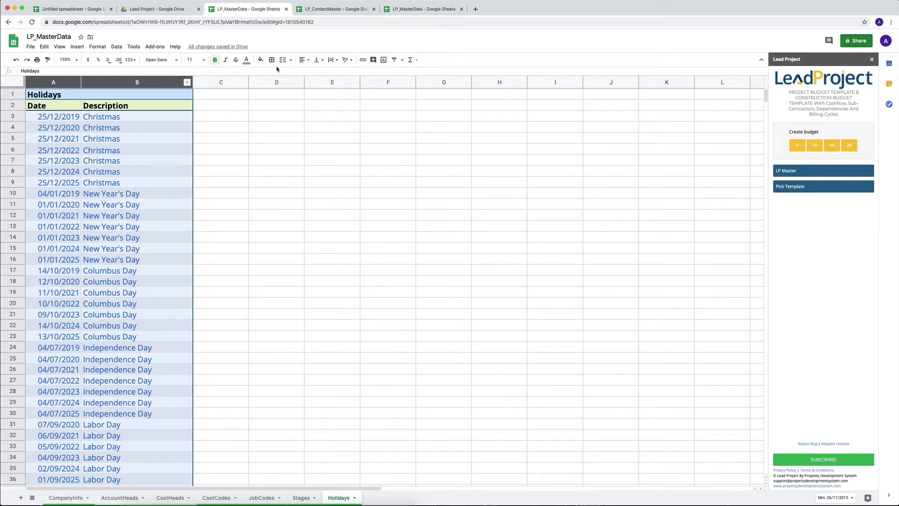
click(302, 60)
click(303, 73)
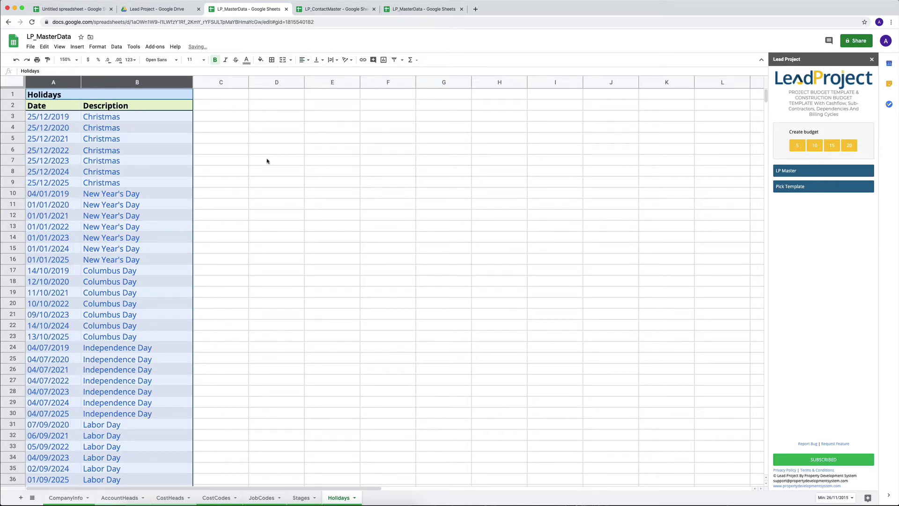
- Select the date and description of the 25/12/2023 Christmas entry in the Holidays sheet
click(115, 157)
click(58, 161)
drag(58, 161, 112, 163)
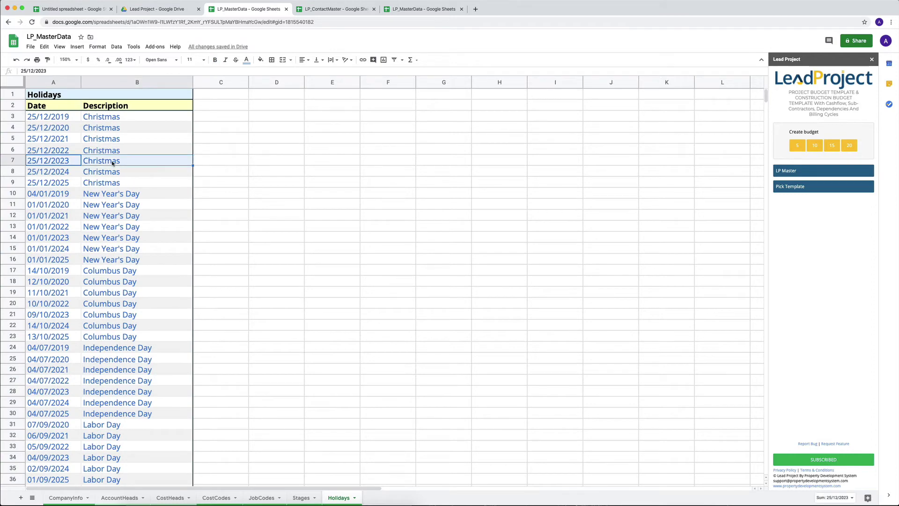
- Look at the CostCodes sheet, then return to the Holidays sheet and select the Christmas entries from 25/12/2019 to 25/12/2024
click(216, 497)
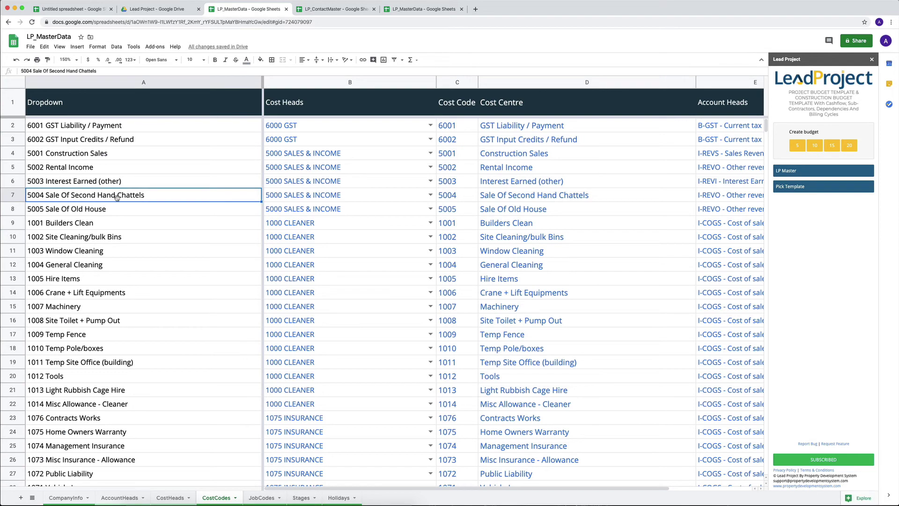
click(338, 498)
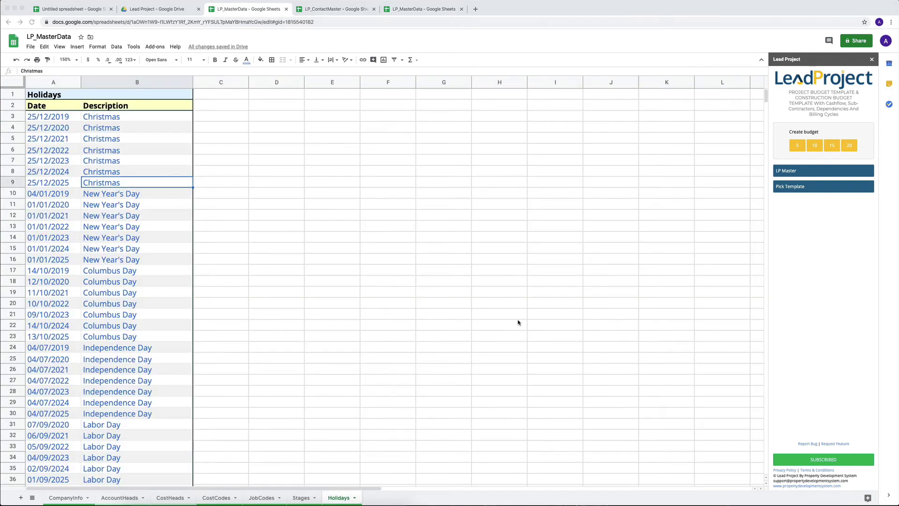
click(53, 140)
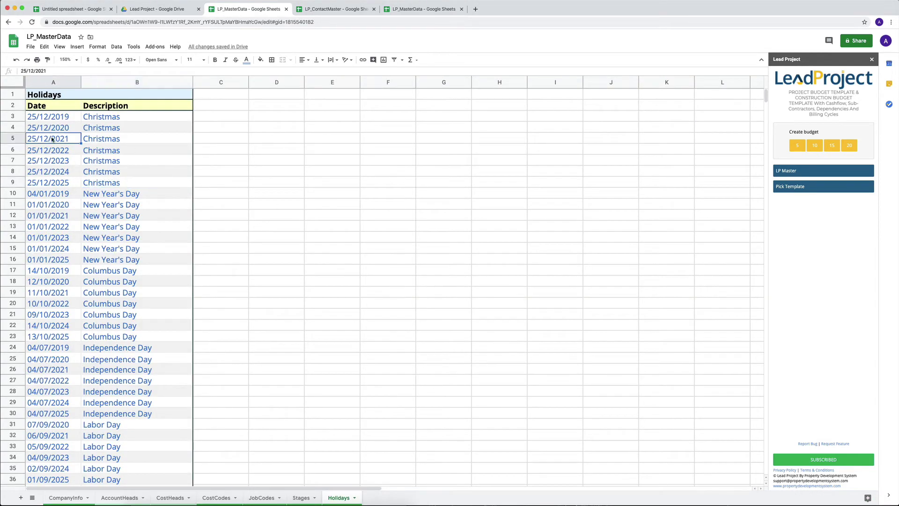
click(62, 120)
drag(61, 120, 84, 176)
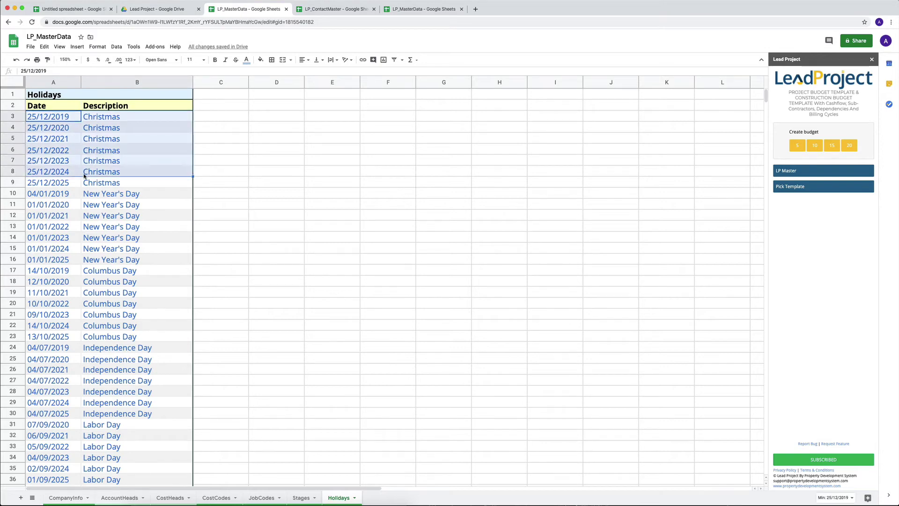
- Review the rest of the holiday list, from the M.L.King Jr. Day and Memorial Day dates to the last entries
scroll(84, 176, down, 5)
scroll(84, 176, down, 6)
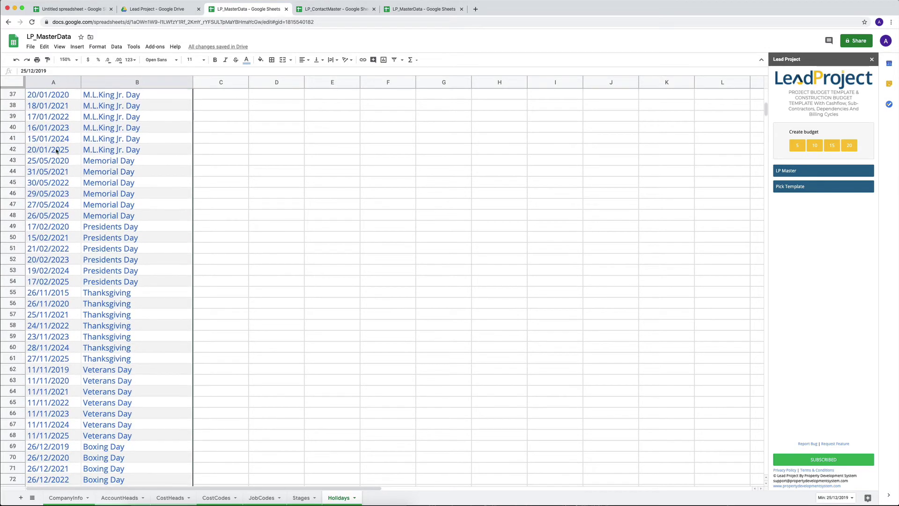
click(77, 152)
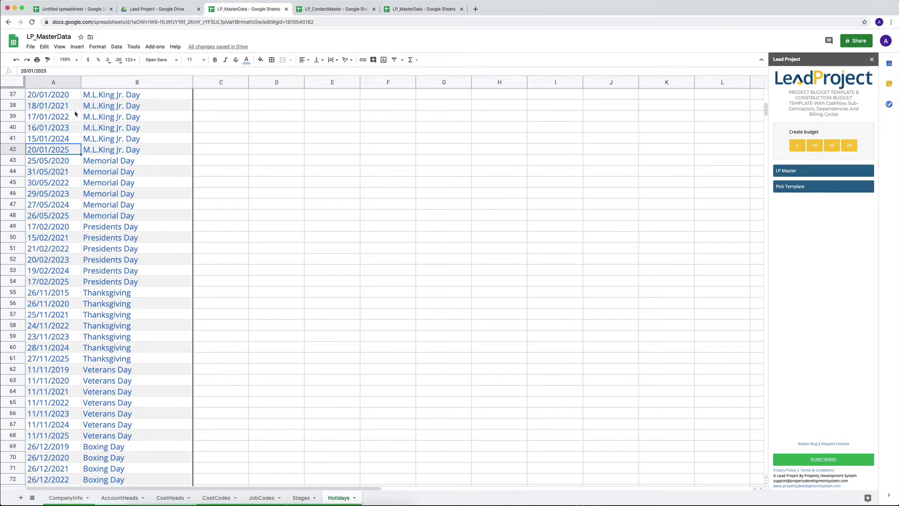
shift+click(123, 157)
click(67, 186)
scroll(98, 192, down, 20)
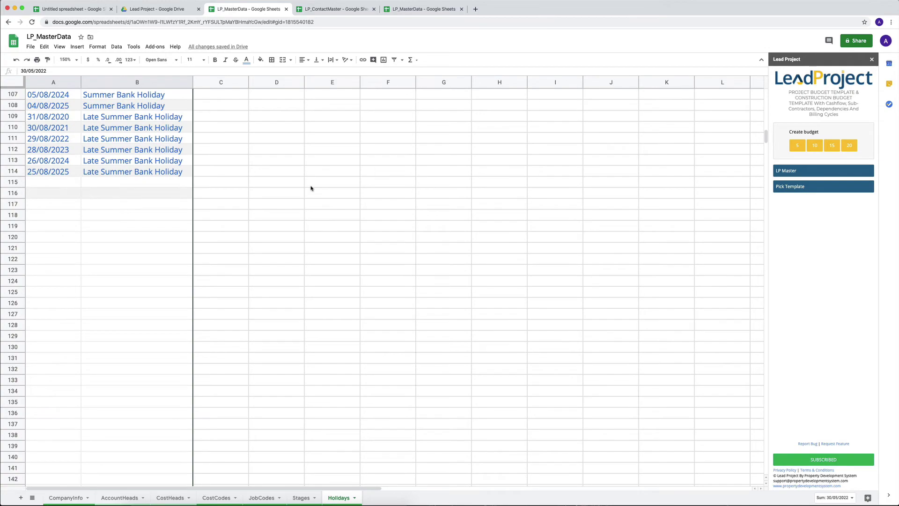
- Switch to the LeadProject - Sample 001 budget and examine the schedule date columns, selecting the Window Cleaning item's start date
key(ctrl+Up)
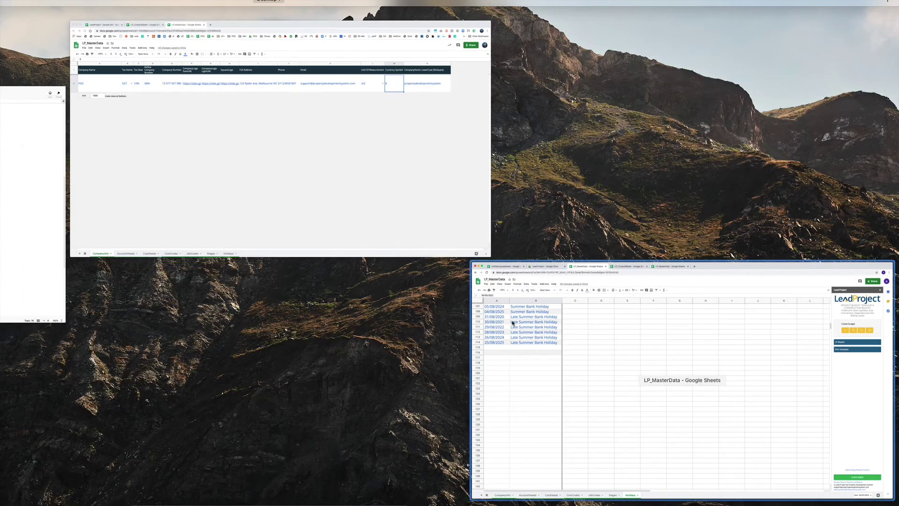
click(368, 165)
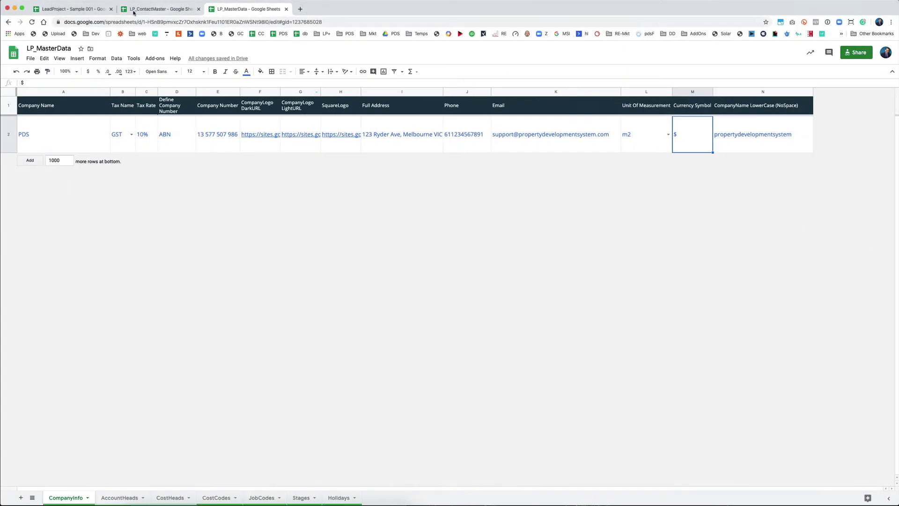
click(82, 11)
scroll(641, 264, right, 10)
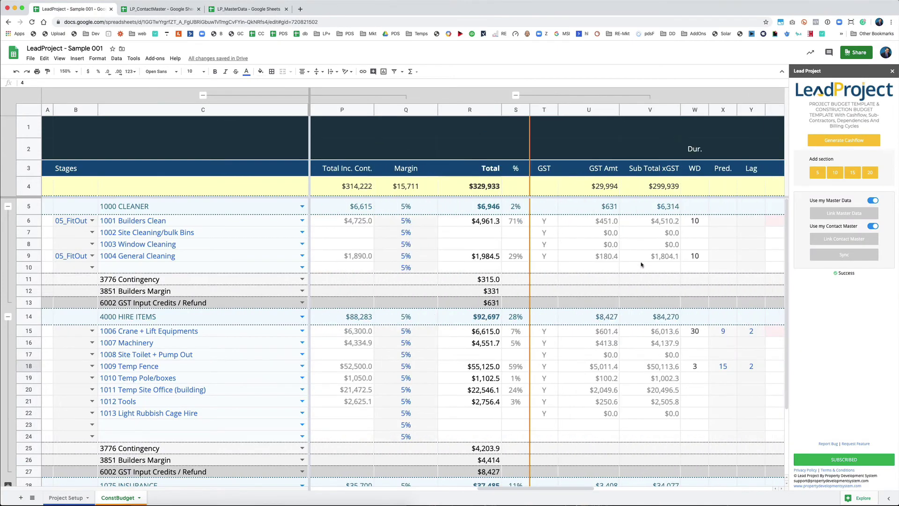
scroll(641, 264, left, 15)
scroll(641, 265, right, 5)
scroll(641, 265, right, 10)
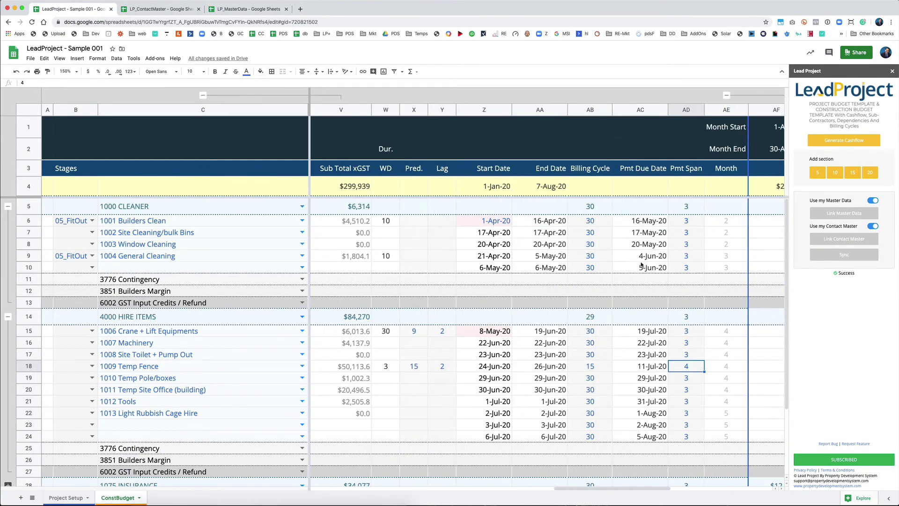
click(507, 247)
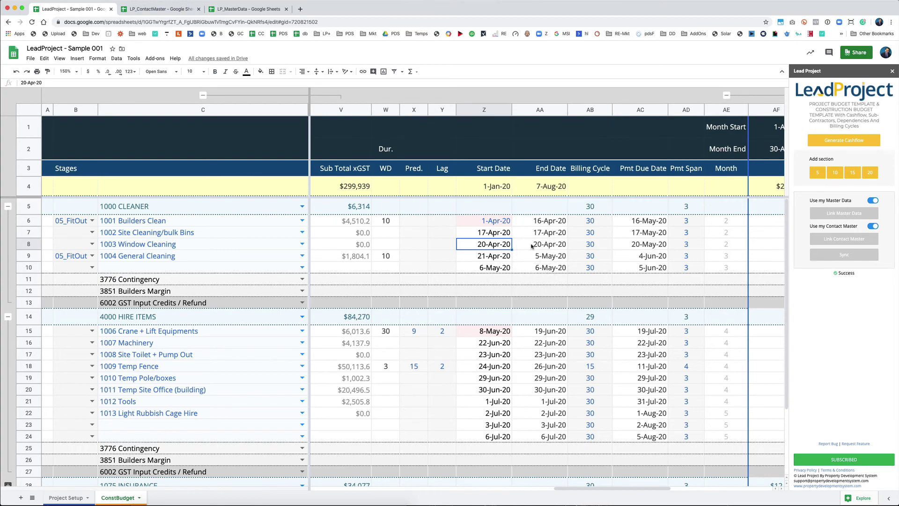
- Return to the Holidays sheet in LP_MasterData and select the entries from Christmas 25/12/2019 through Columbus Day 14/10/2019
key(ctrl+Up)
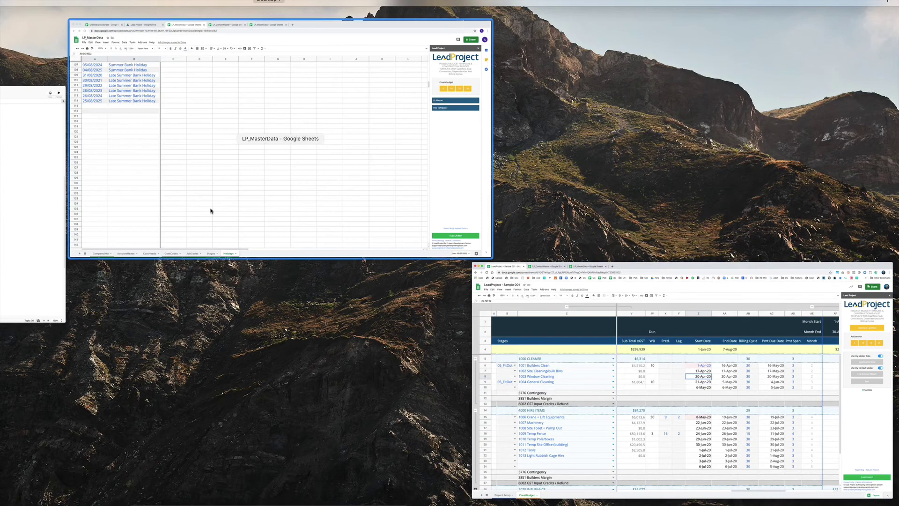
click(211, 211)
scroll(92, 300, up, 20)
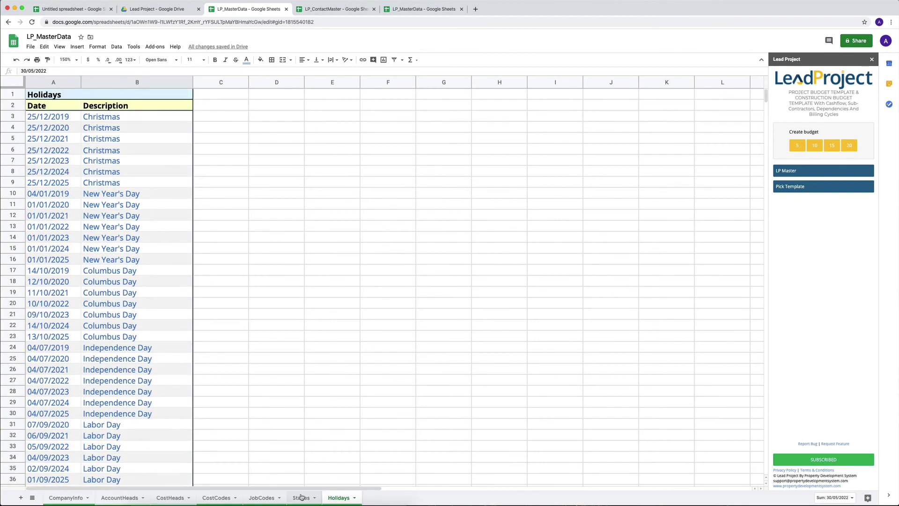
click(70, 160)
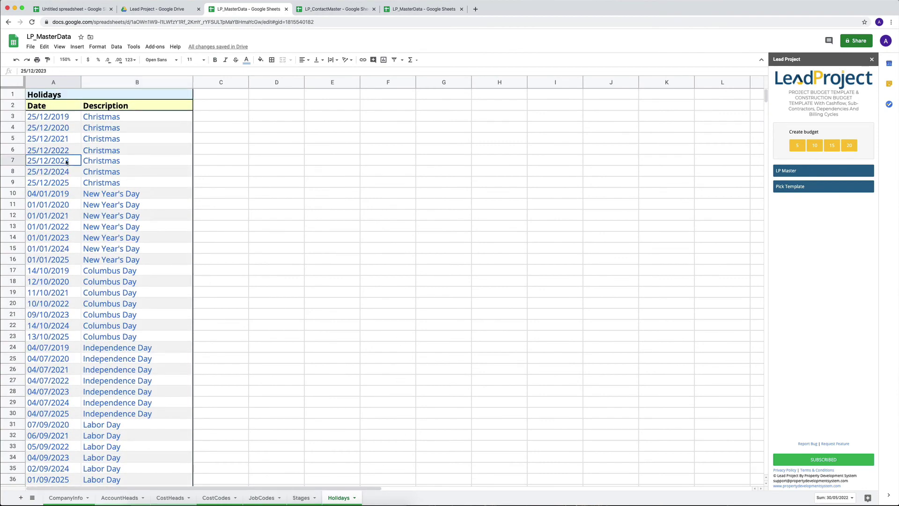
drag(68, 120, 124, 271)
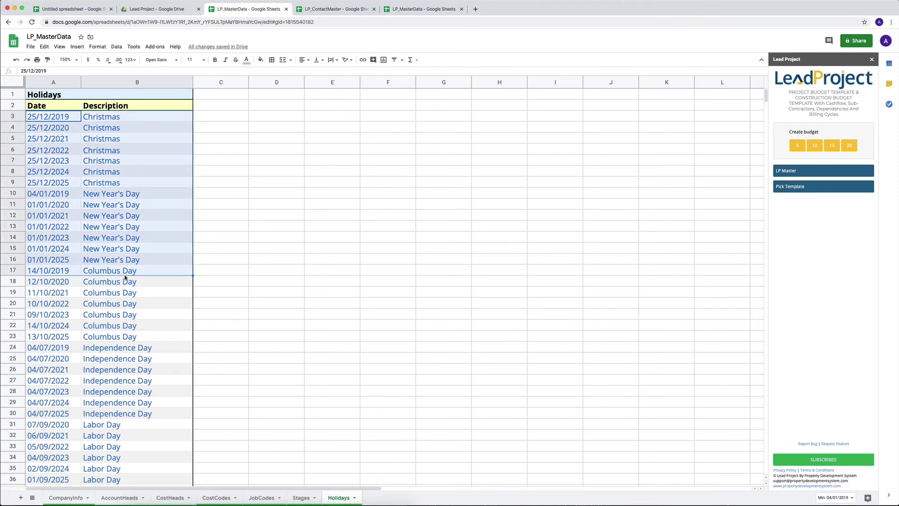